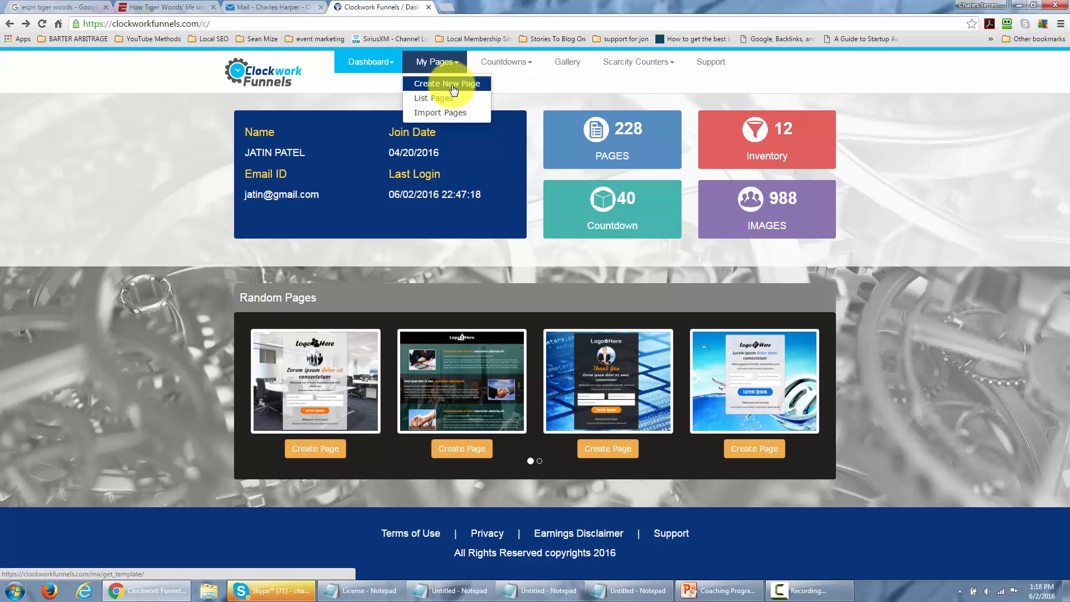
# Start creating a new blank page from the page template gallery.
pyautogui.click(453, 86)
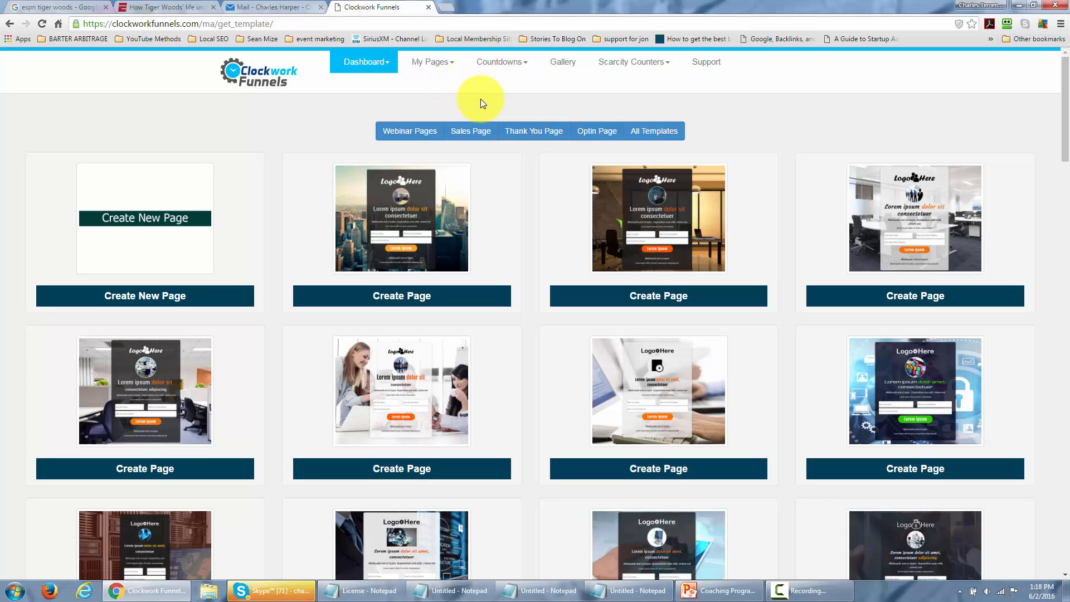
pyautogui.scroll(-2, 480, 100)
pyautogui.scroll(1, 481, 100)
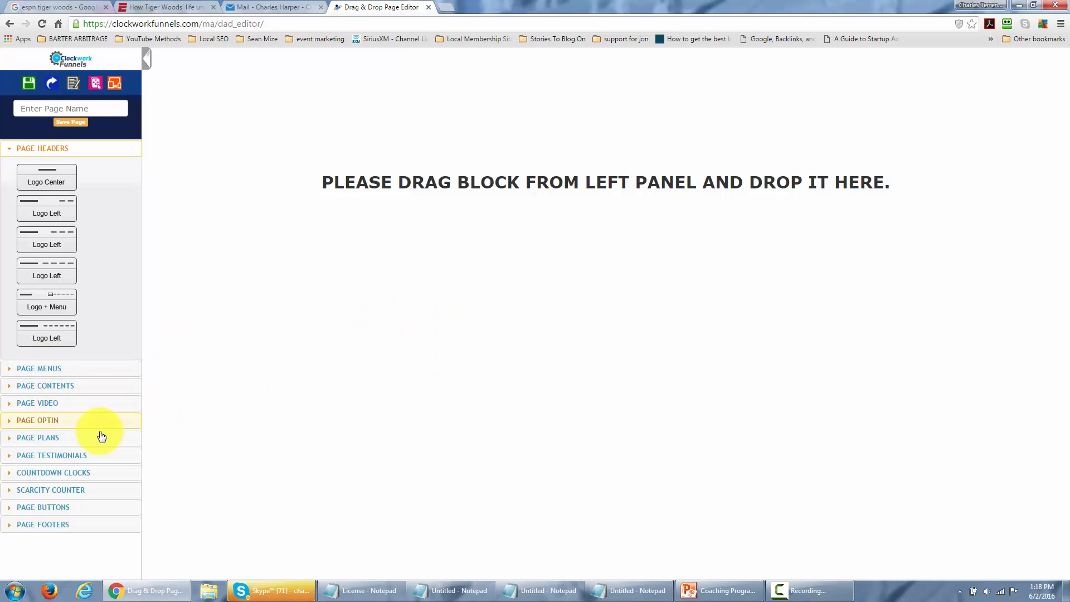
# Examine the blocks offered in the countdown clock, scarcity counter and page header categories.
pyautogui.click(9, 477)
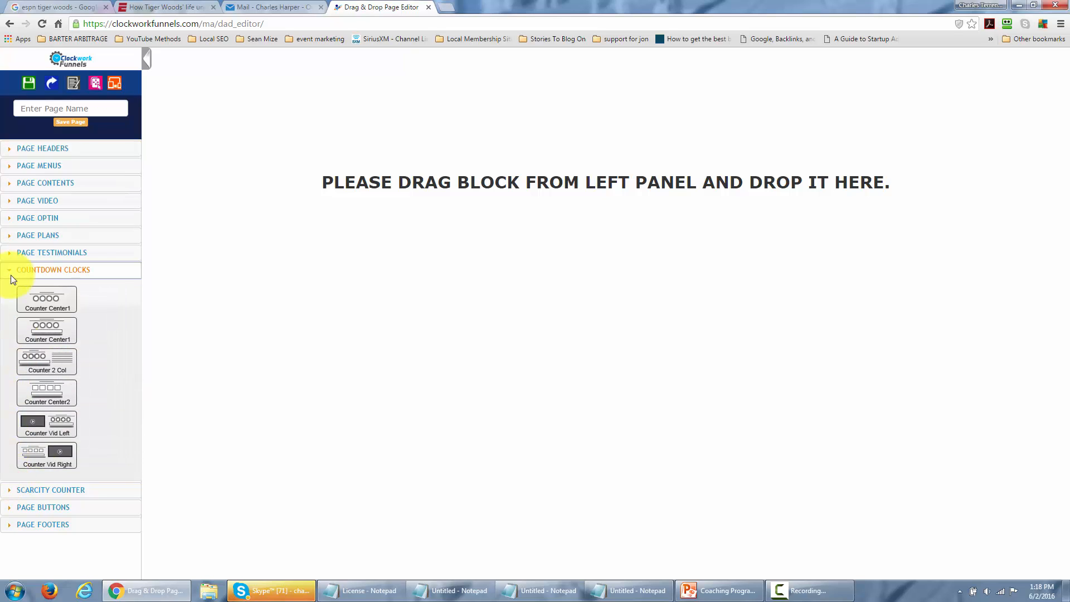
pyautogui.click(10, 274)
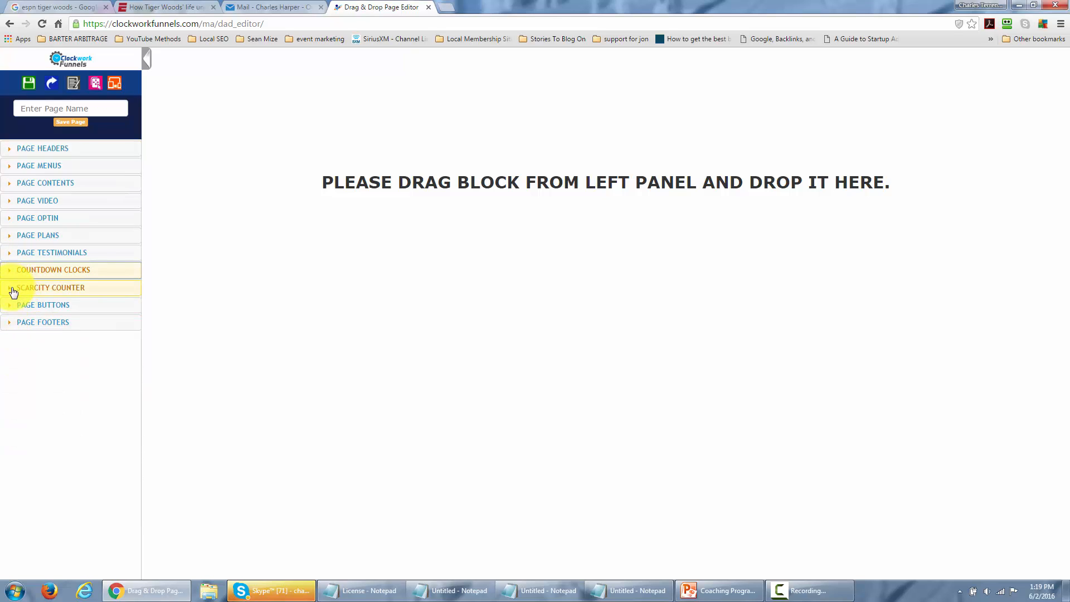
pyautogui.click(13, 290)
pyautogui.click(11, 290)
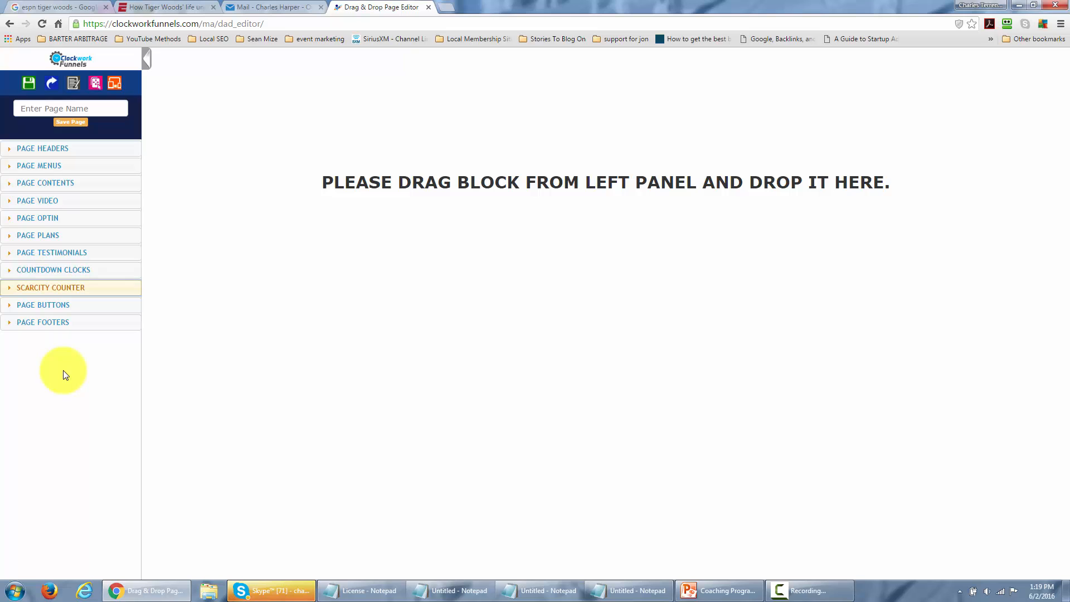
pyautogui.click(12, 158)
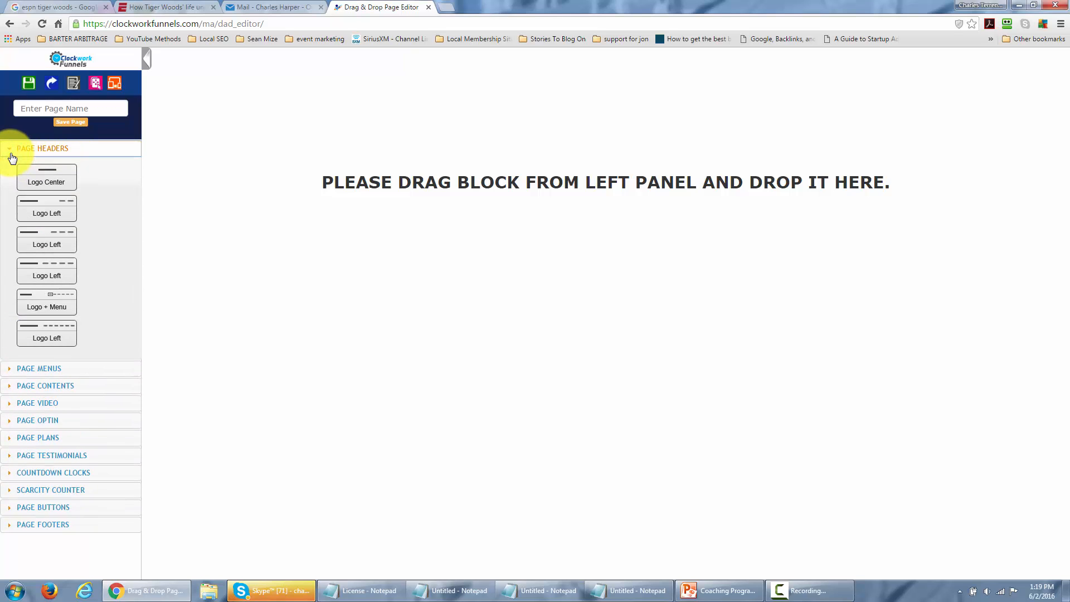
pyautogui.click(11, 149)
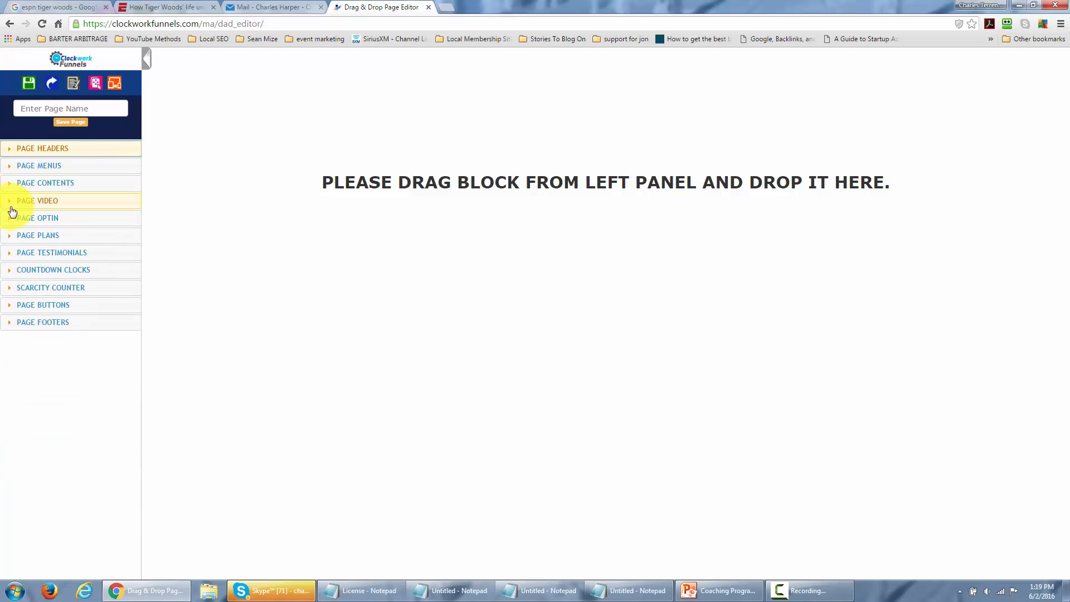
# Add a Video Center block to the empty page and a Button Center 1 block beneath it.
pyautogui.click(13, 204)
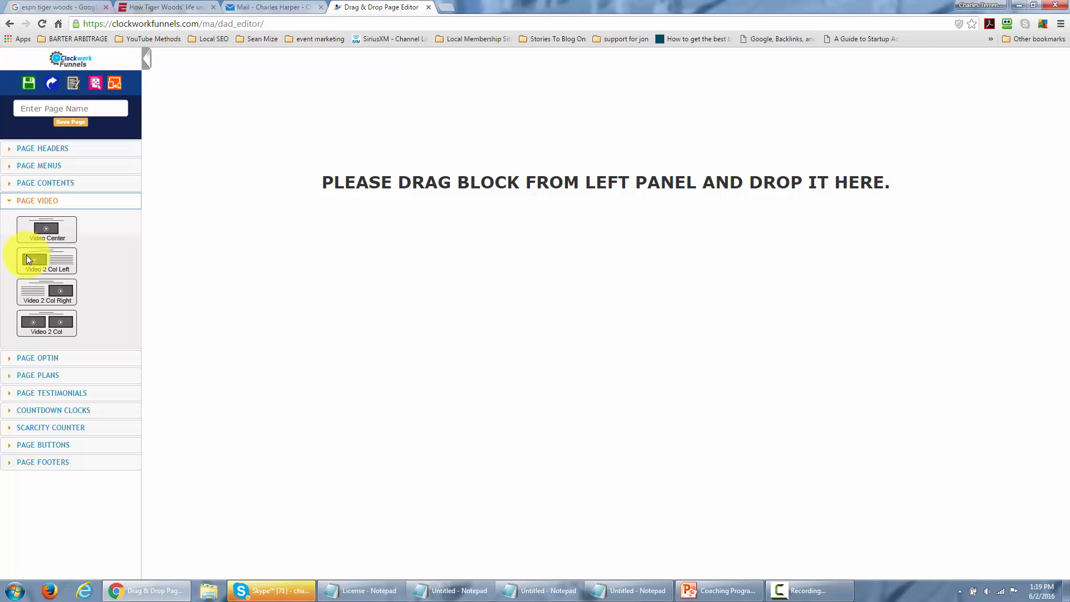
pyautogui.moveTo(34, 233); pyautogui.dragTo(542, 192)
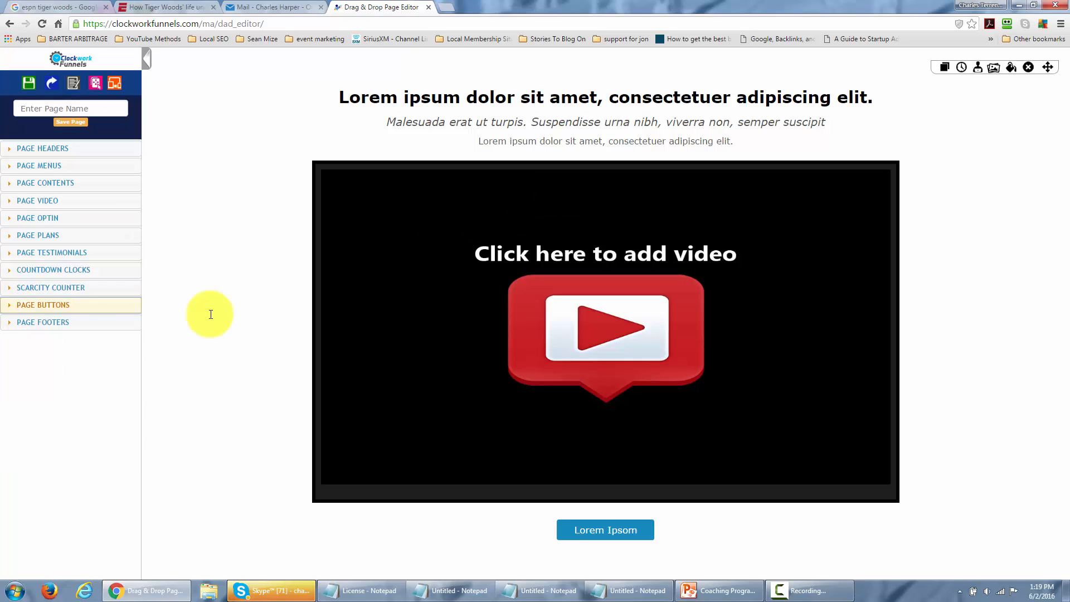
pyautogui.click(11, 306)
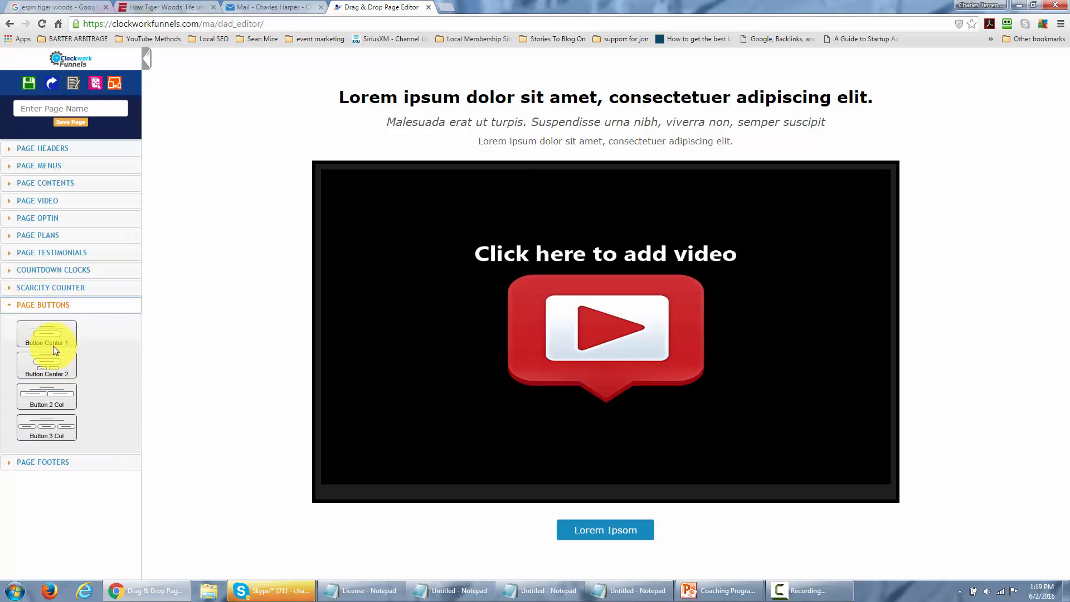
pyautogui.moveTo(45, 333); pyautogui.dragTo(559, 557)
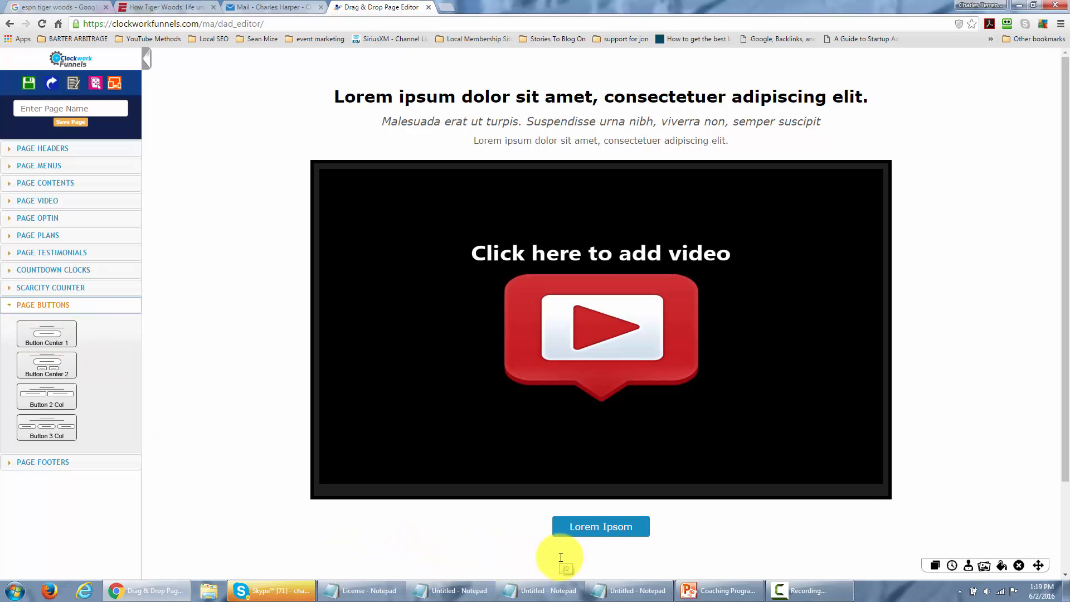
pyautogui.click(1067, 415)
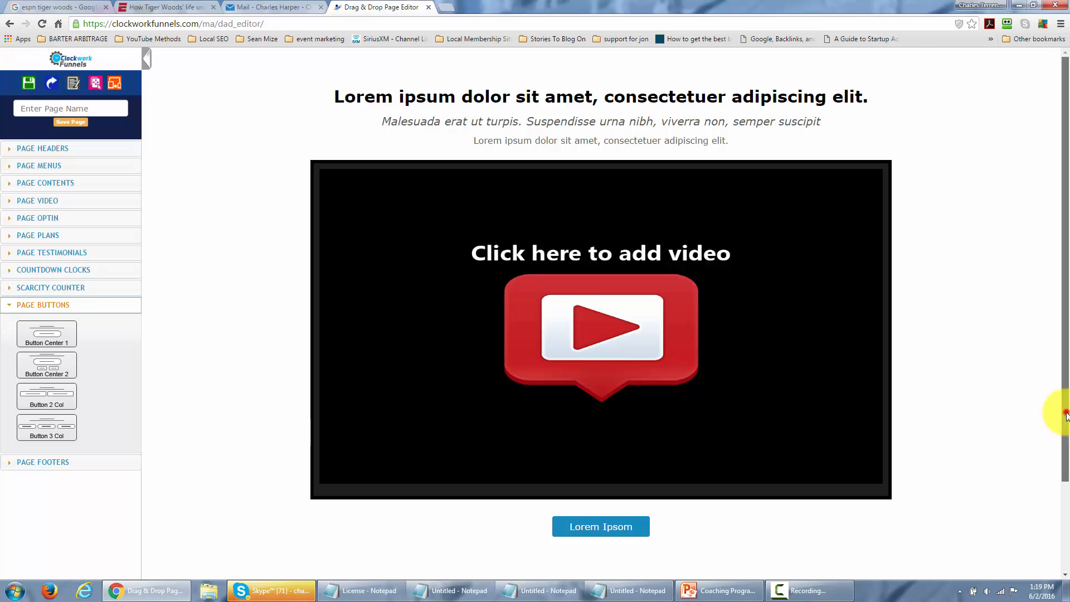
pyautogui.moveTo(1066, 416)
pyautogui.mouseDown()
pyautogui.moveTo(1066, 506)
pyautogui.moveTo(1065, 397)
pyautogui.mouseUp()
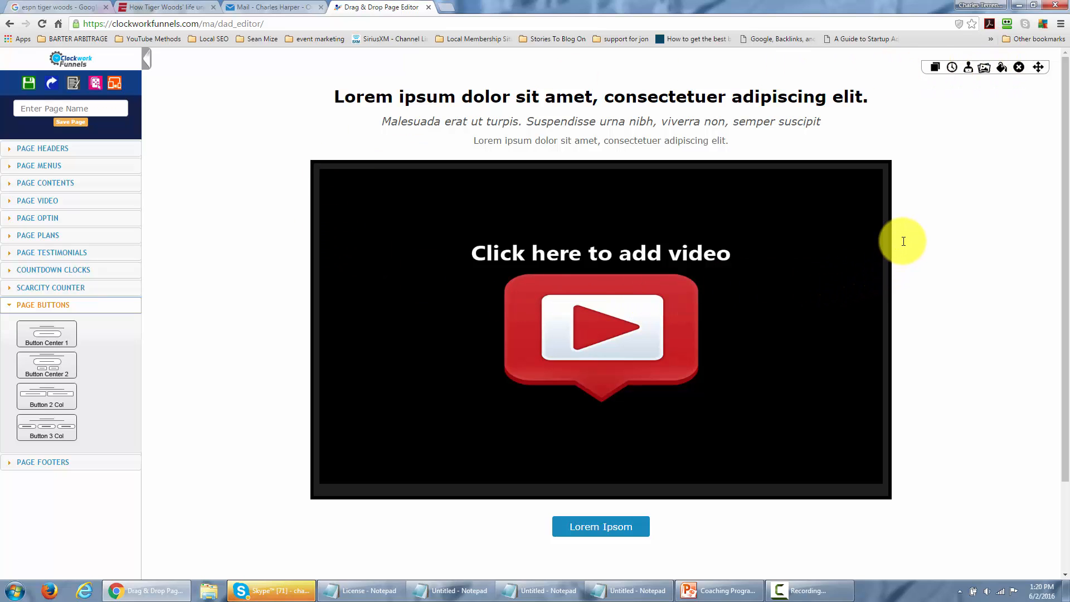
pyautogui.scroll(-1, 903, 241)
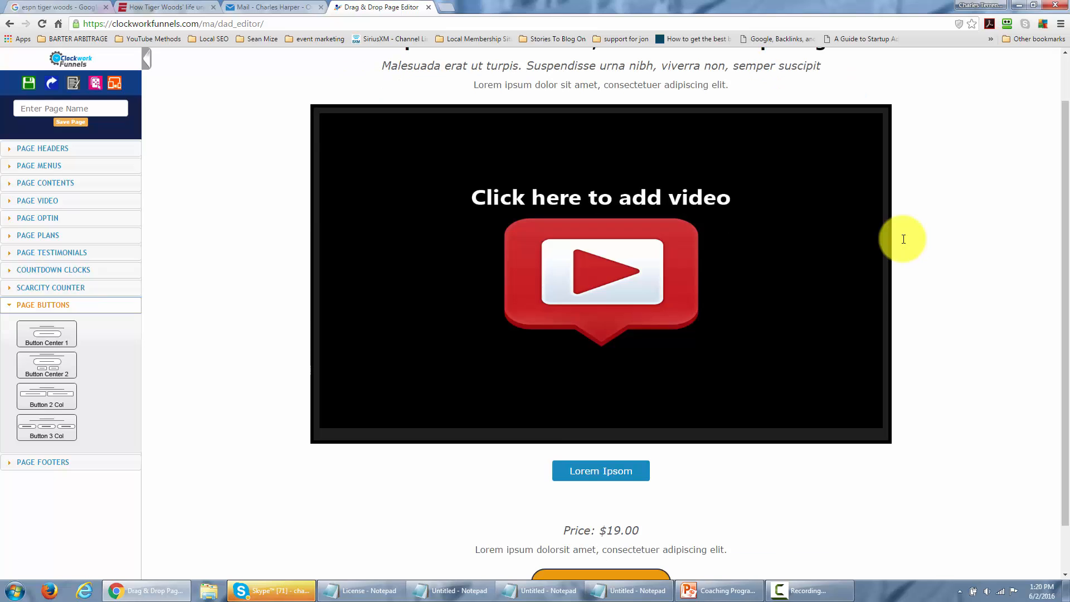
pyautogui.scroll(1, 903, 293)
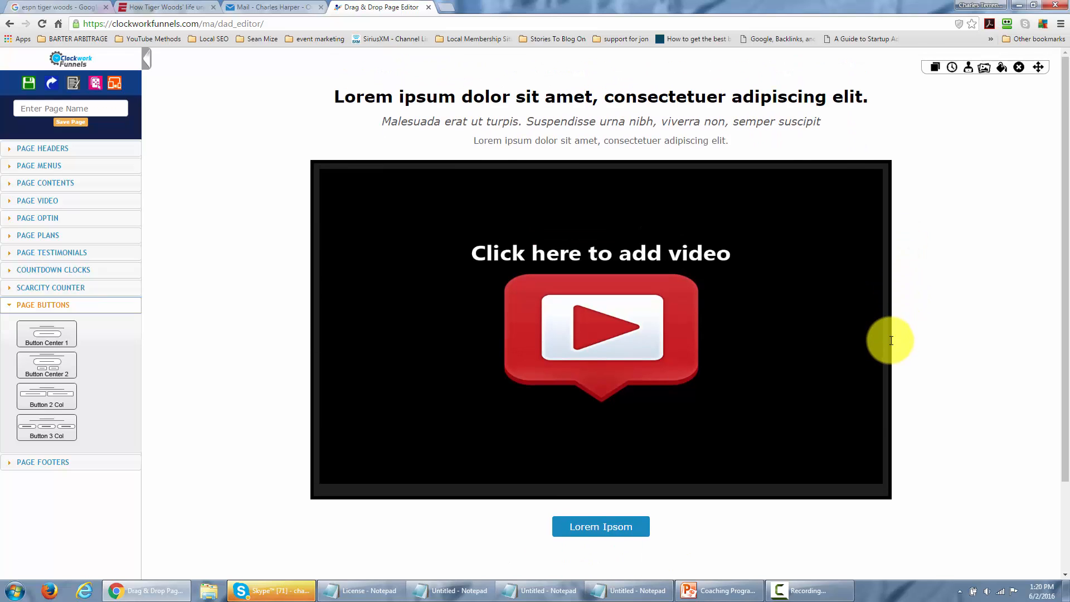
# Delete the blue "Lorem Ipsom" button beneath the video placeholder.
pyautogui.click(896, 339)
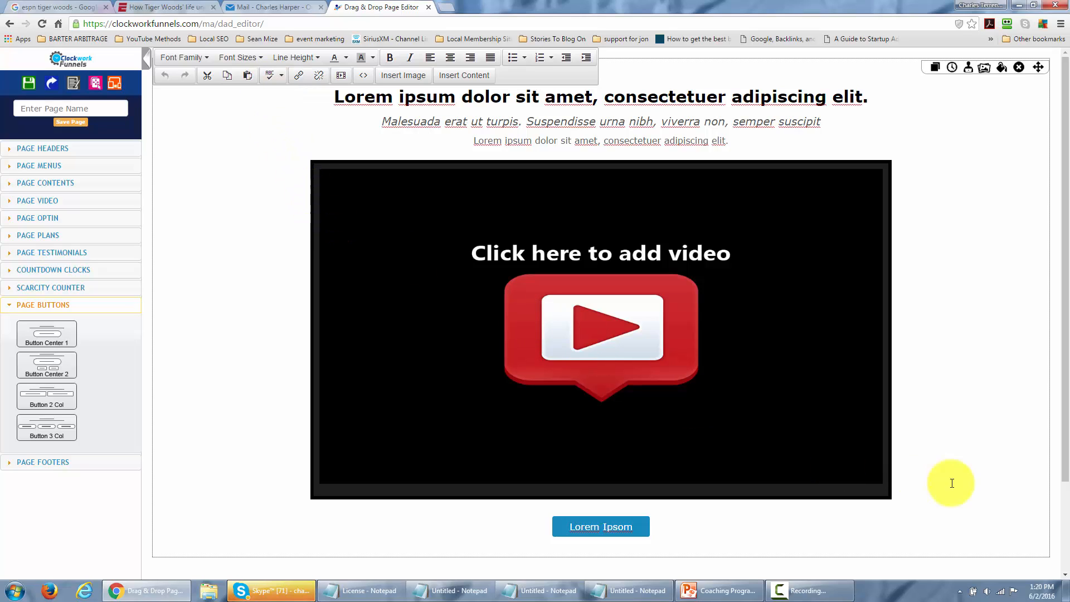
pyautogui.click(910, 485)
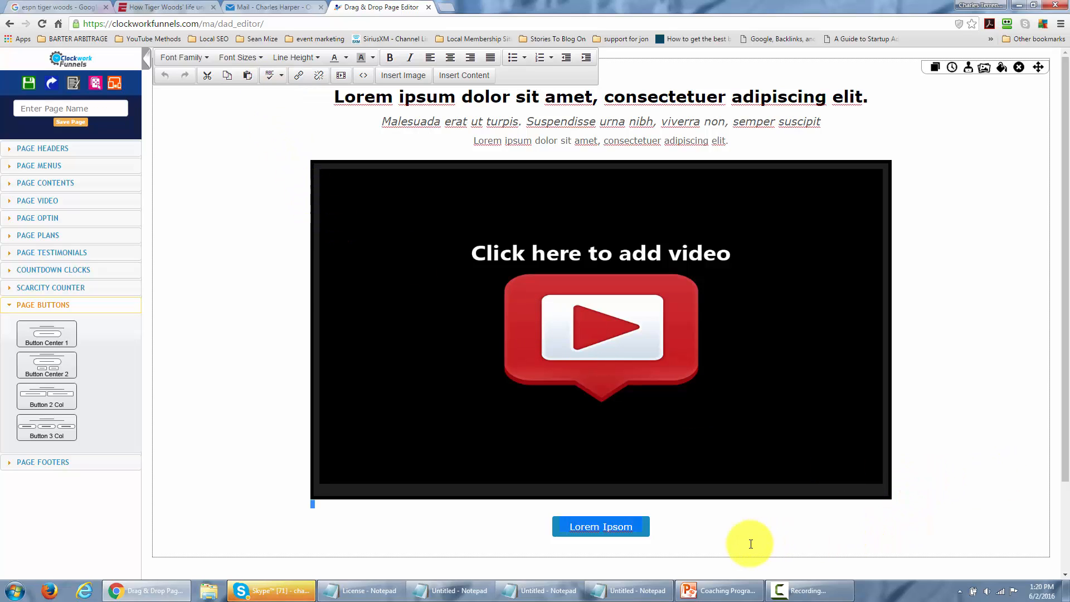
pyautogui.press('Delete')
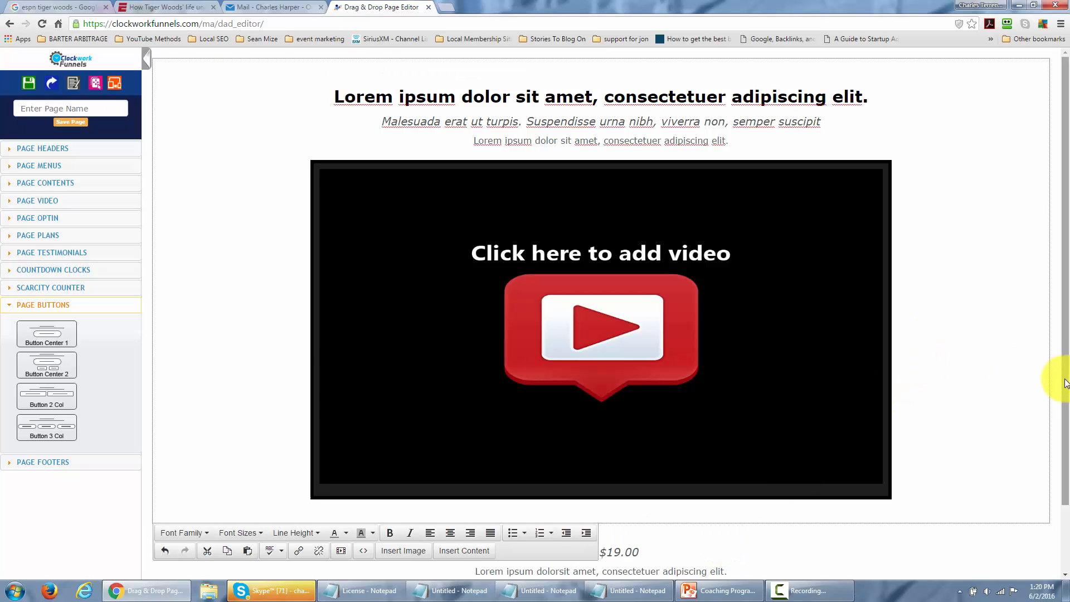
# Remove the placeholder sentence between the price and the BUY NOW! button, including its empty line.
pyautogui.moveTo(1062, 380); pyautogui.dragTo(1051, 426)
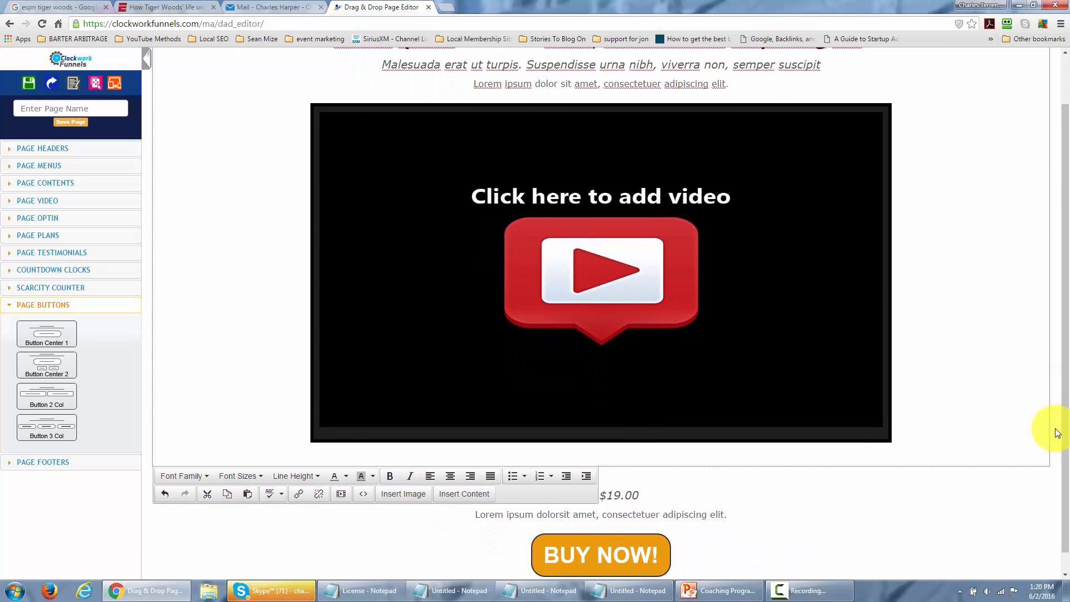
pyautogui.click(732, 513)
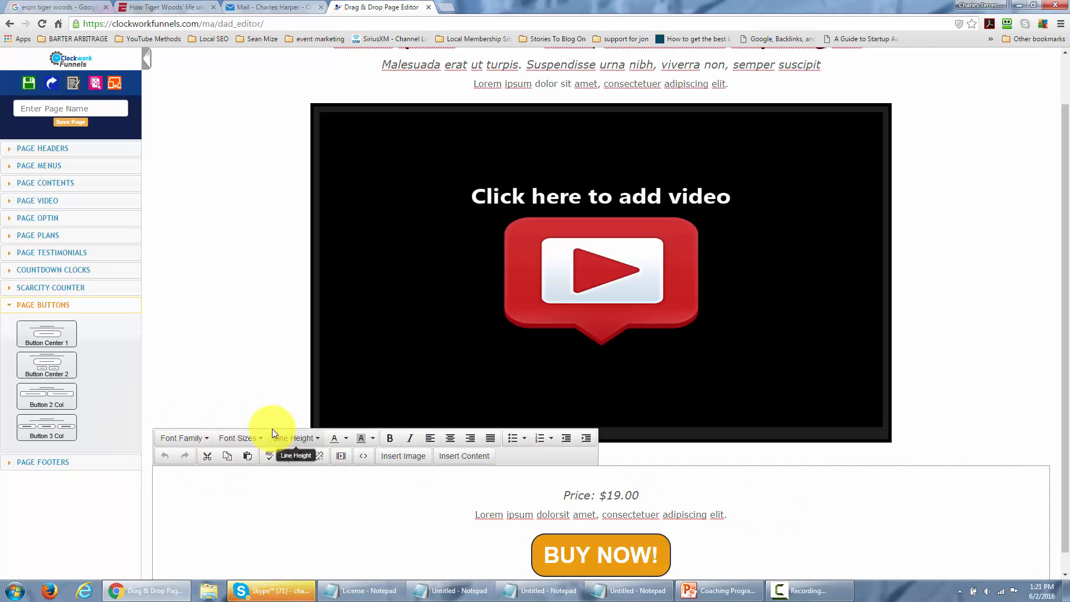
pyautogui.moveTo(998, 482)
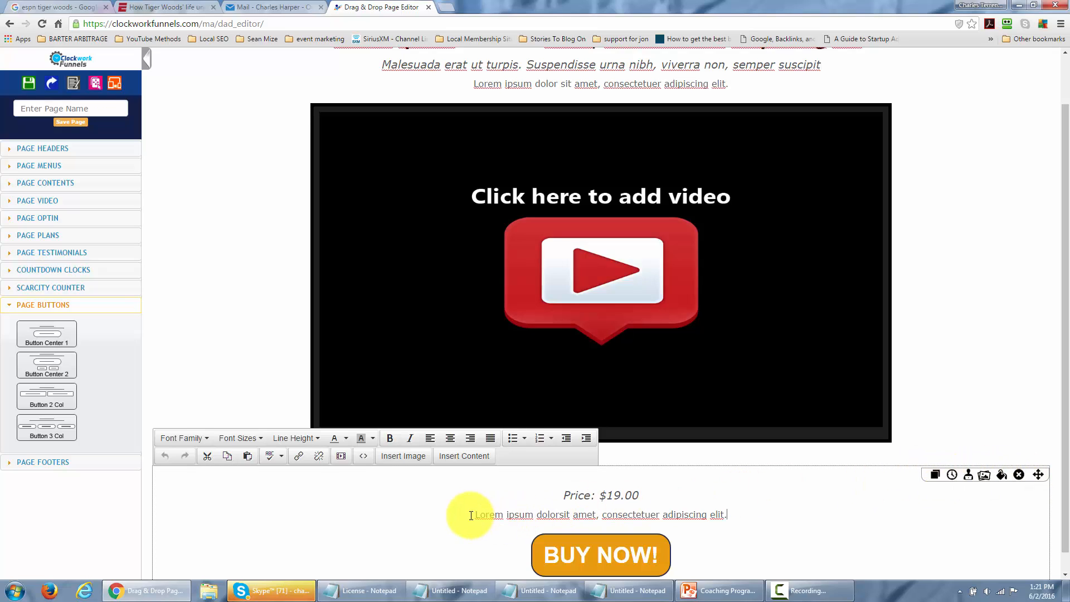
pyautogui.moveTo(471, 514); pyautogui.dragTo(724, 511)
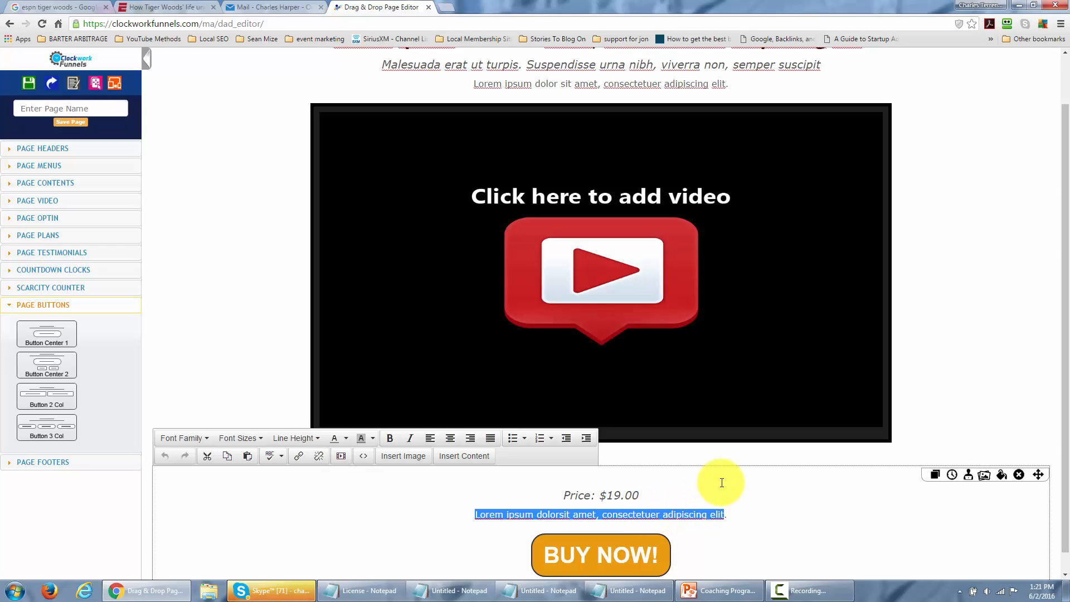
pyautogui.press('Delete')
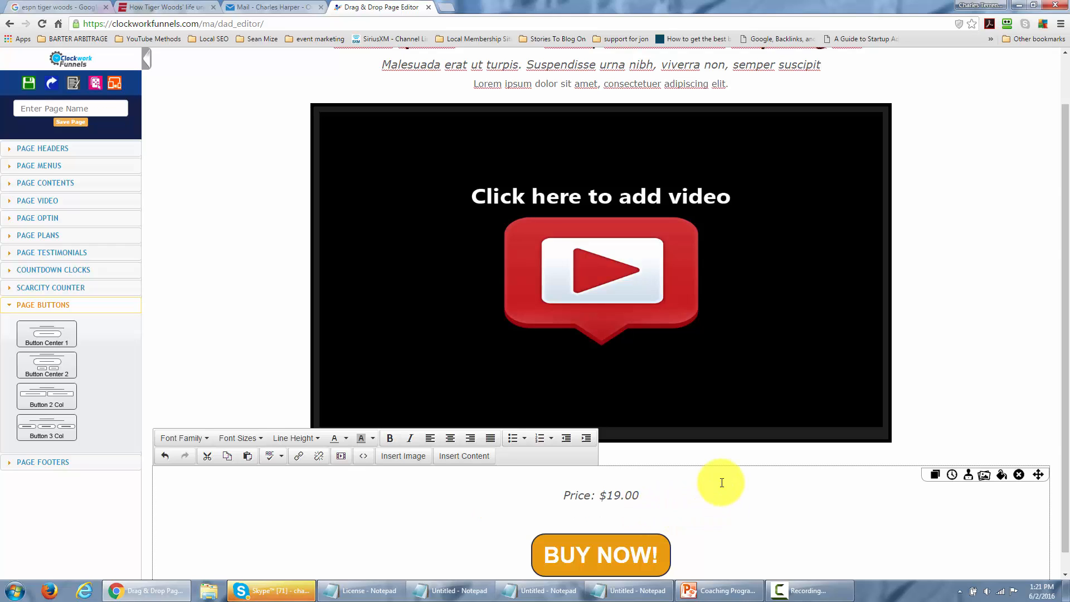
pyautogui.press('BackSpace')
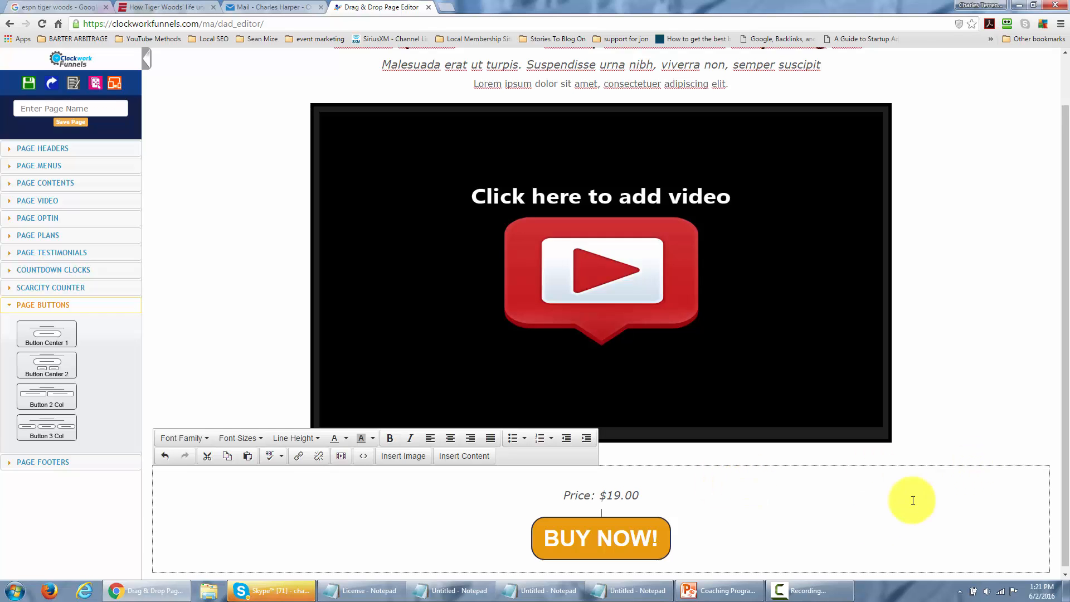
pyautogui.click(562, 536)
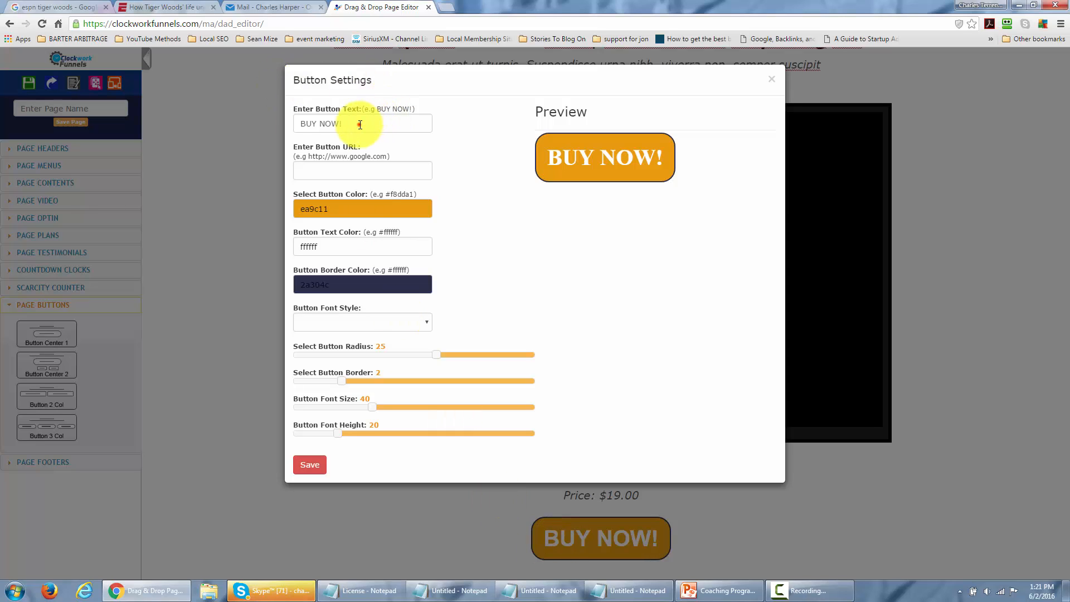
pyautogui.click(360, 124)
pyautogui.press('BackSpace')
pyautogui.press('BackSpace')
pyautogui.press('BackSpace')
pyautogui.press('BackSpace')
pyautogui.press('BackSpace')
pyautogui.press('BackSpace')
pyautogui.press('BackSpace')
pyautogui.press('BackSpace')
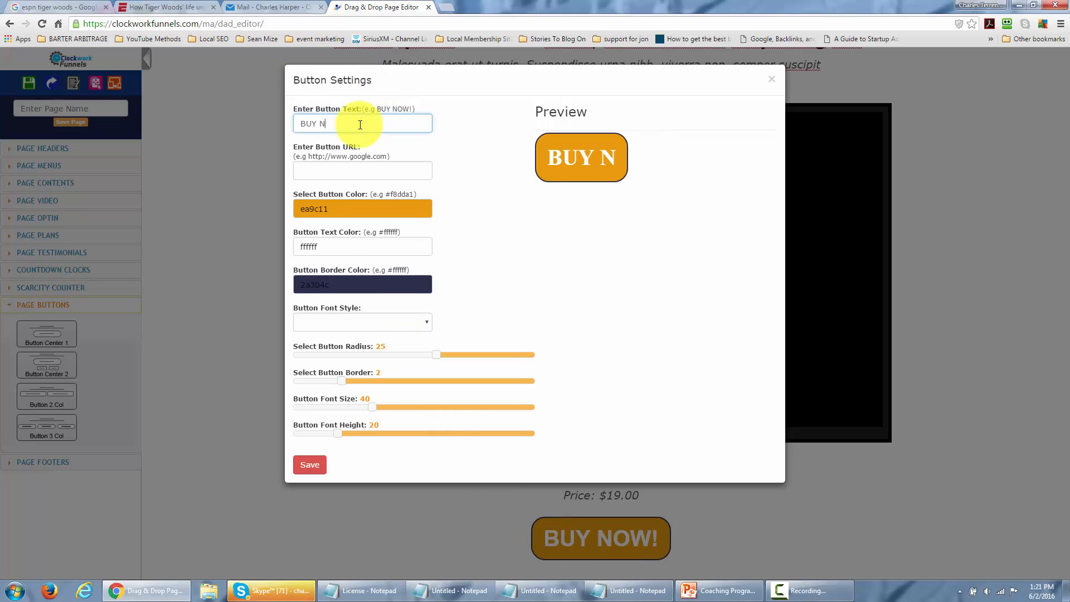
pyautogui.write('Act Now')
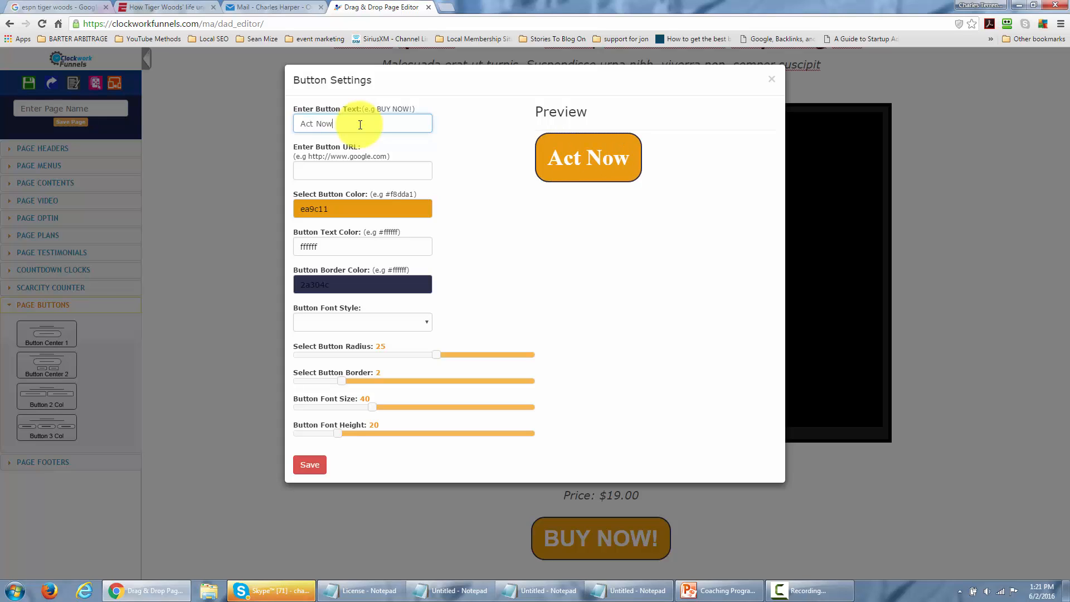
pyautogui.click(326, 168)
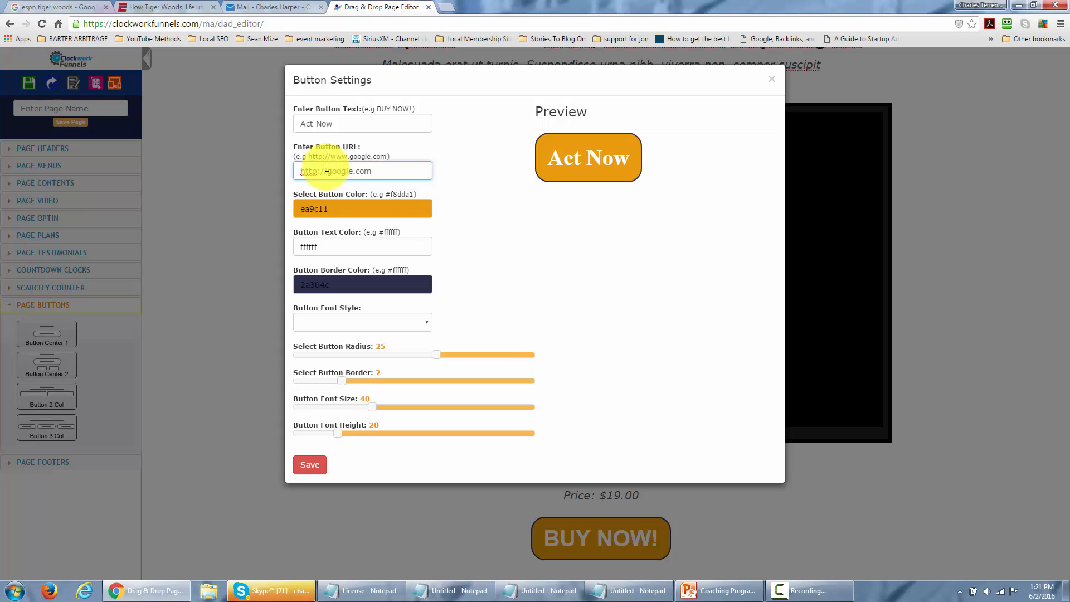
# Change the button's fill color to blue 2E1FFF.
pyautogui.click(343, 210)
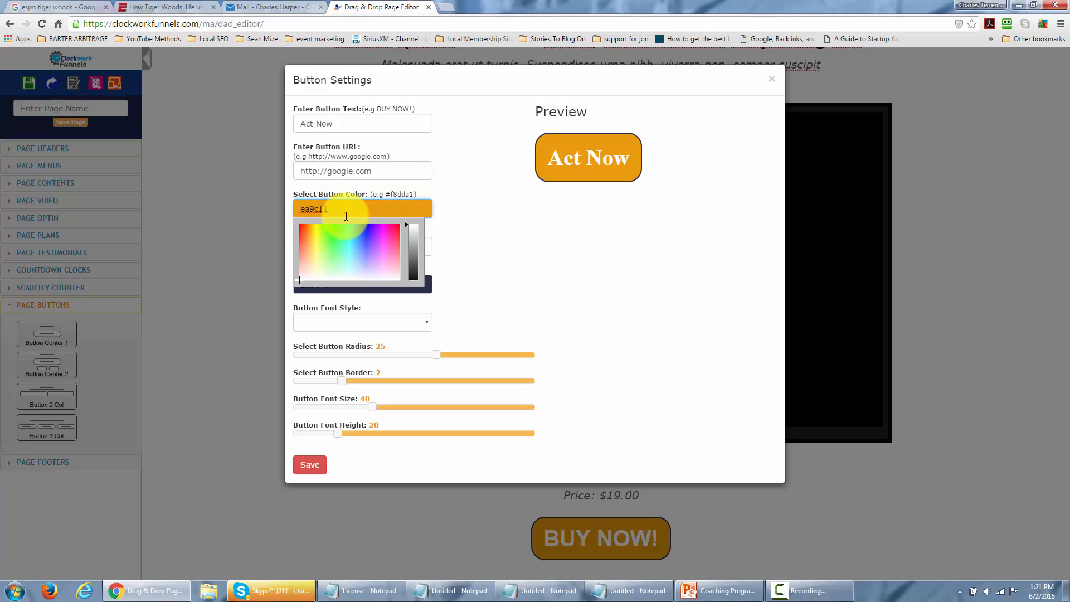
pyautogui.moveTo(298, 282); pyautogui.dragTo(364, 232)
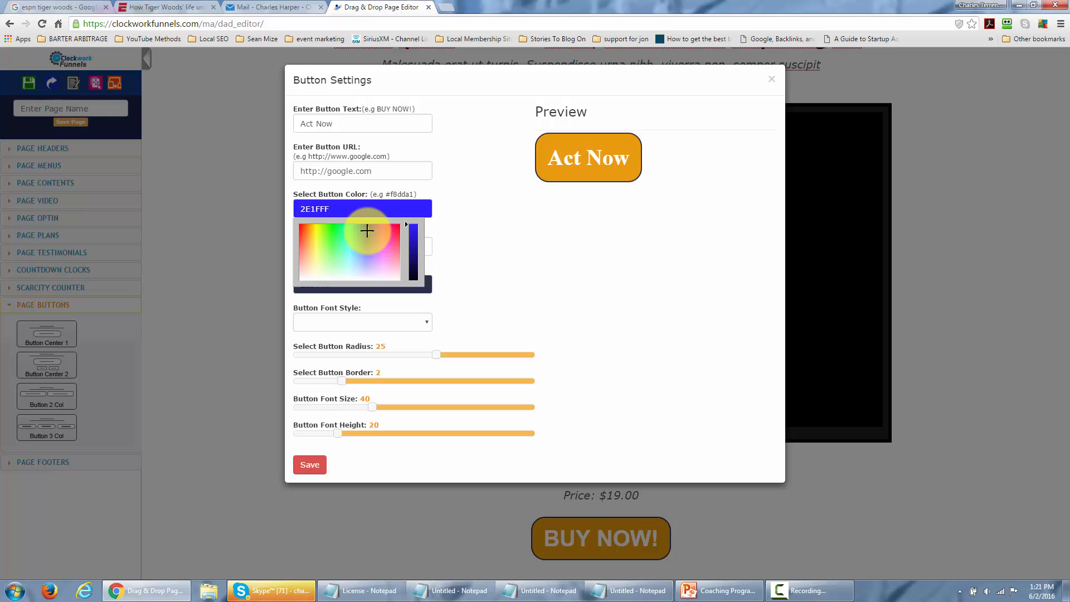
pyautogui.click(476, 249)
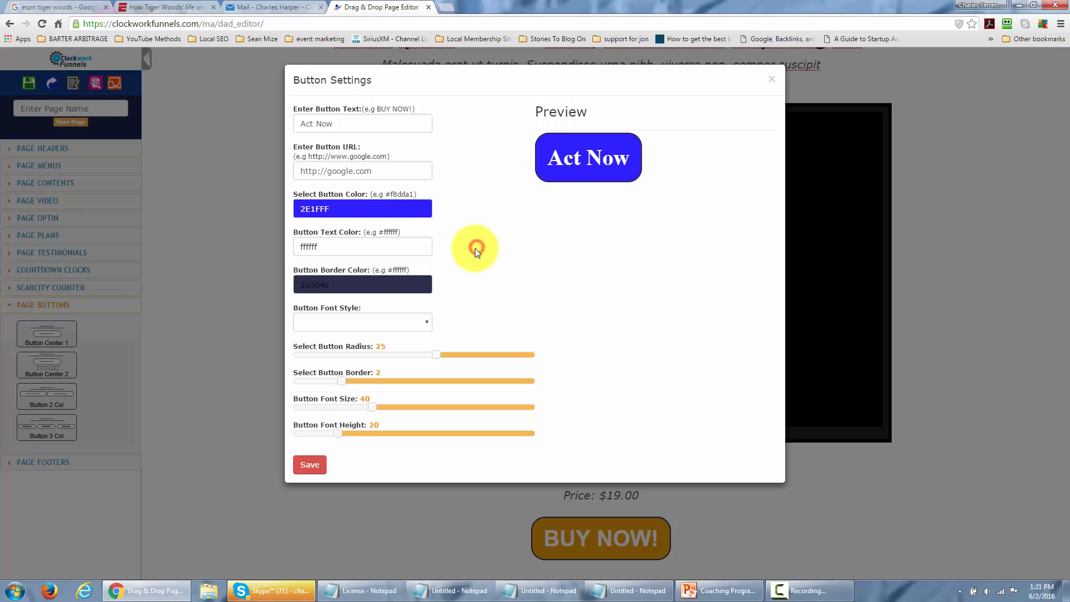
# Set the button's border color to white FFFFFF.
pyautogui.click(368, 278)
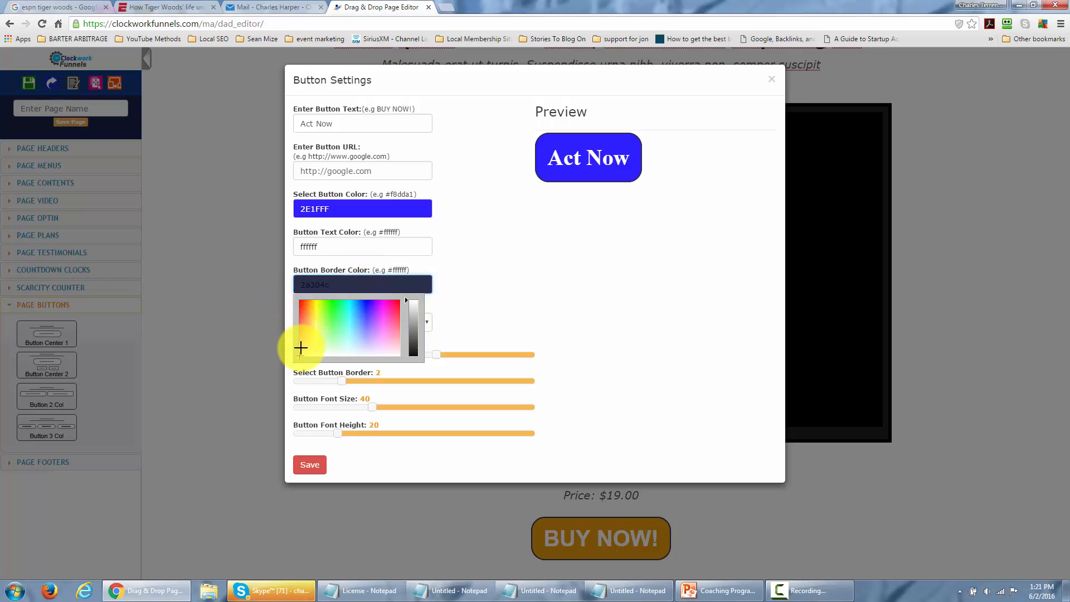
pyautogui.click(299, 354)
pyautogui.moveTo(299, 353); pyautogui.dragTo(388, 356)
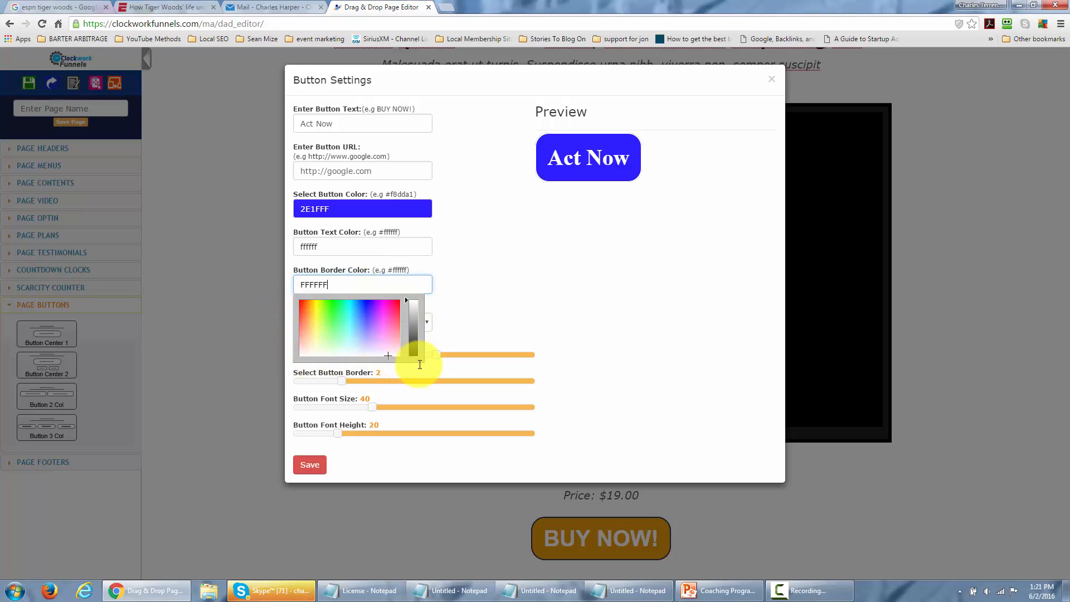
pyautogui.moveTo(330, 284); pyautogui.dragTo(260, 289)
pyautogui.press('BackSpace')
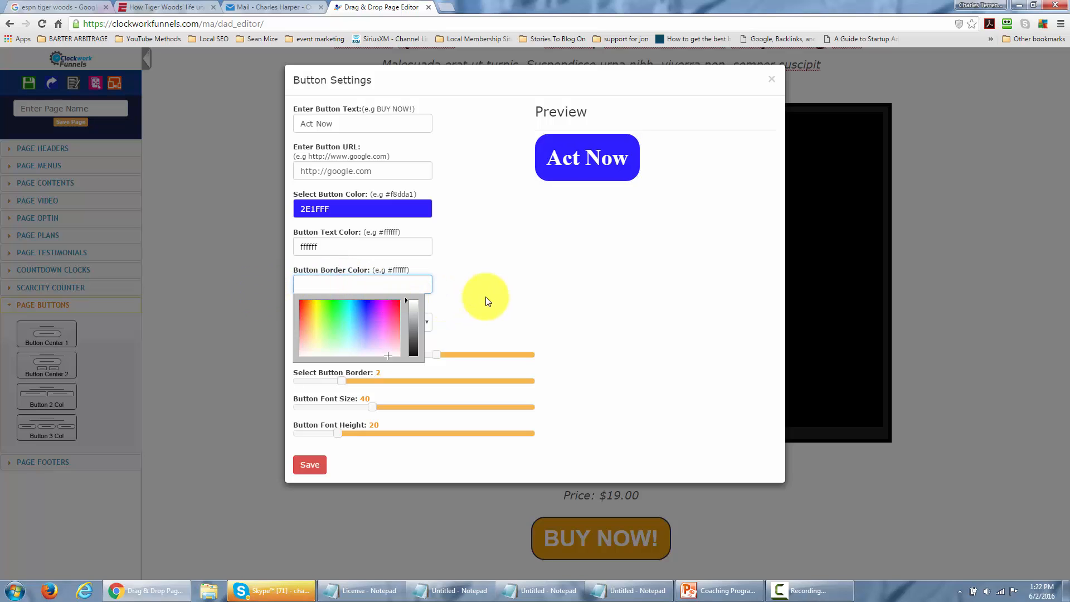
pyautogui.click(486, 296)
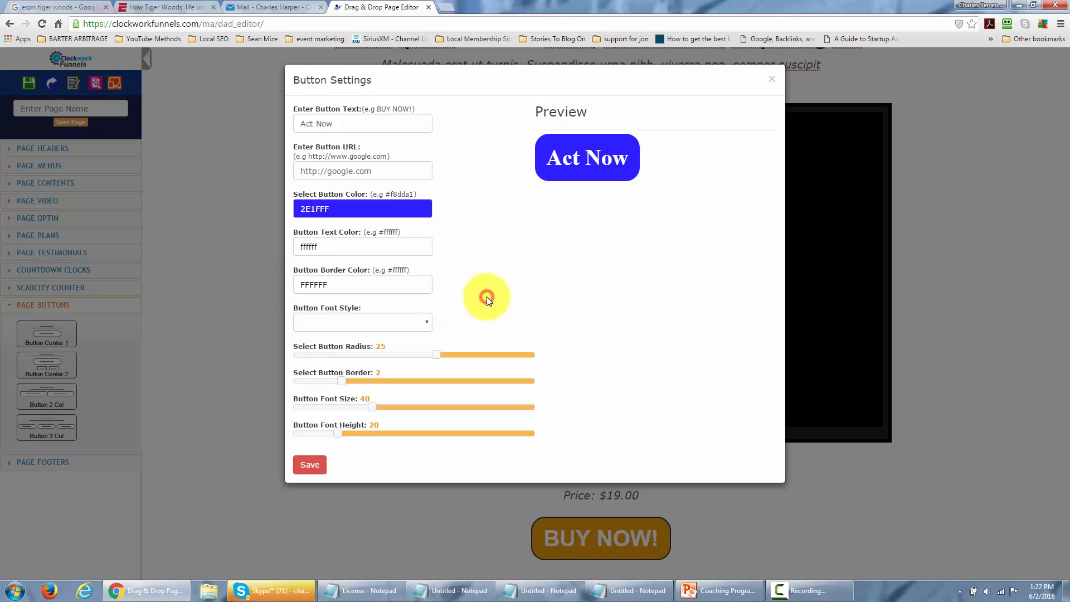
# Set the button's font style to Fjalla One and its radius to 27, and save the button settings.
pyautogui.click(426, 324)
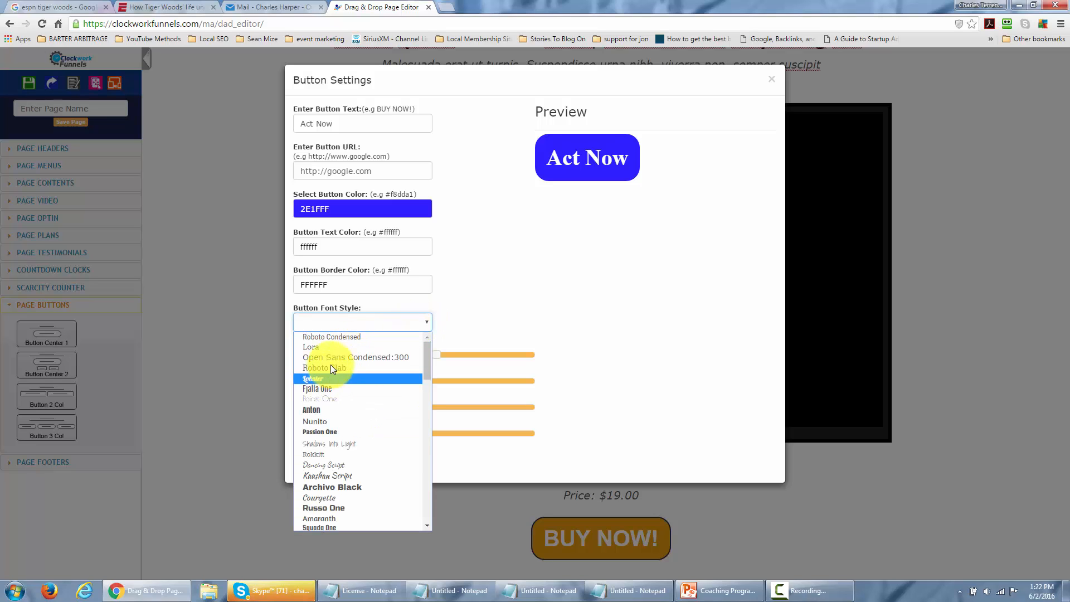
pyautogui.click(320, 389)
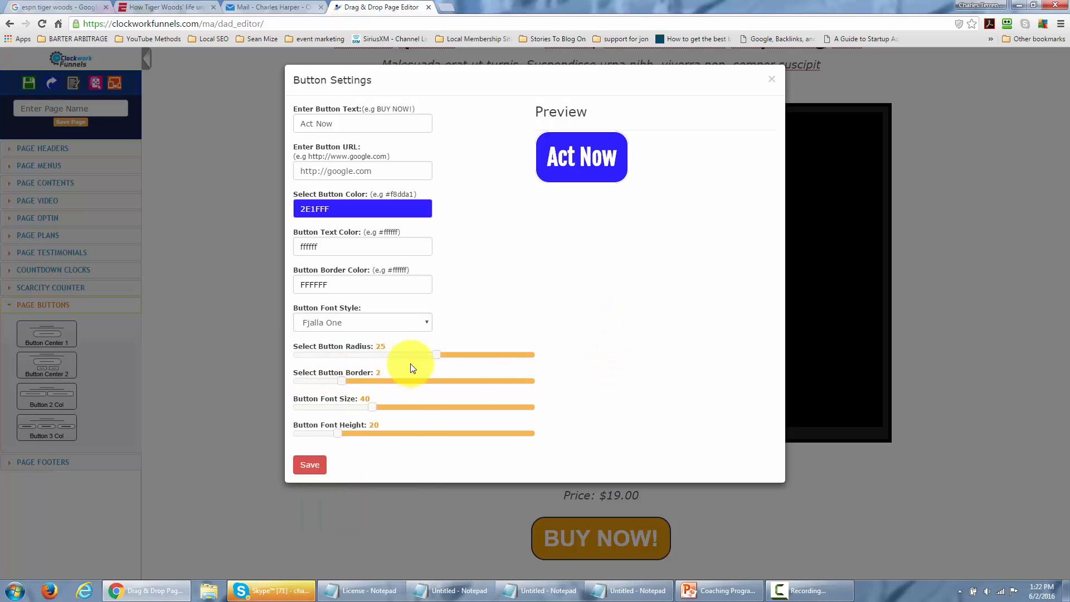
pyautogui.moveTo(436, 354); pyautogui.dragTo(422, 356)
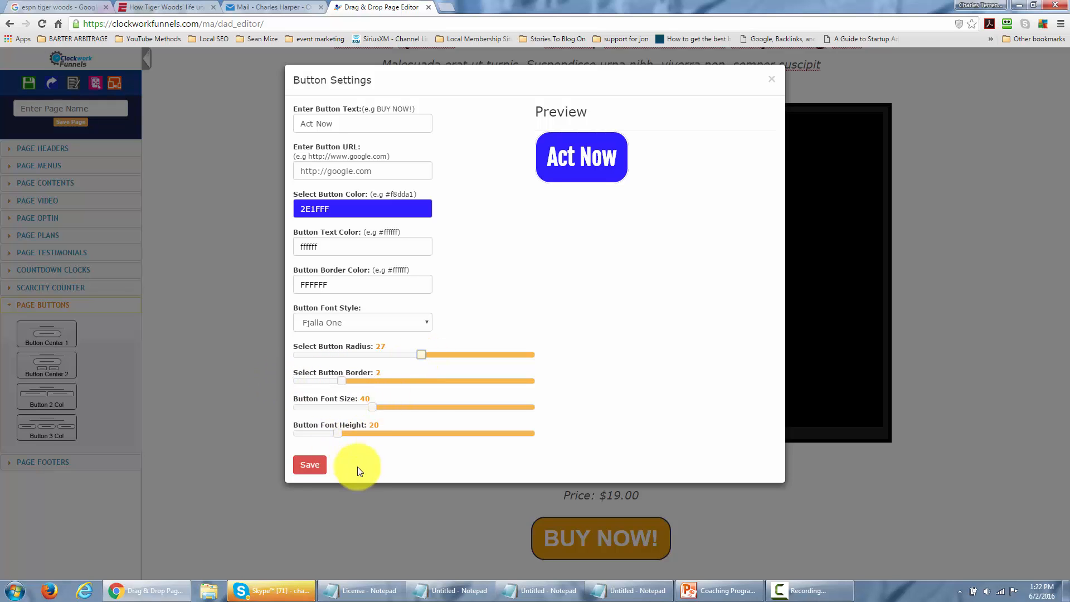
pyautogui.click(309, 467)
# Delete the "Price: $19.00" line above the Act Now button, along with the empty lines it leaves.
pyautogui.click(430, 499)
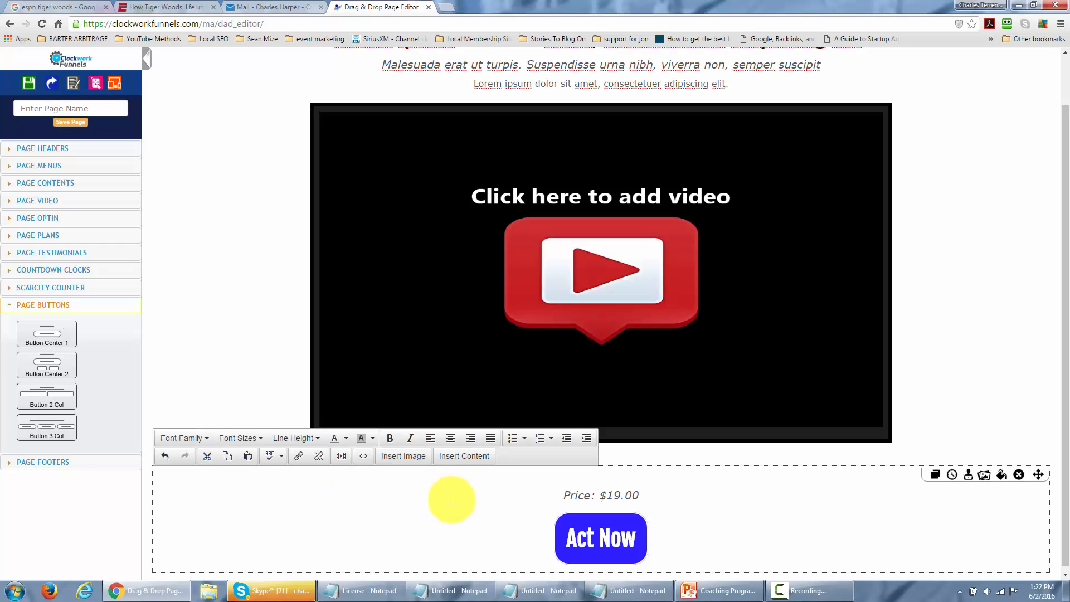
pyautogui.moveTo(558, 493); pyautogui.dragTo(661, 496)
pyautogui.press('BackSpace')
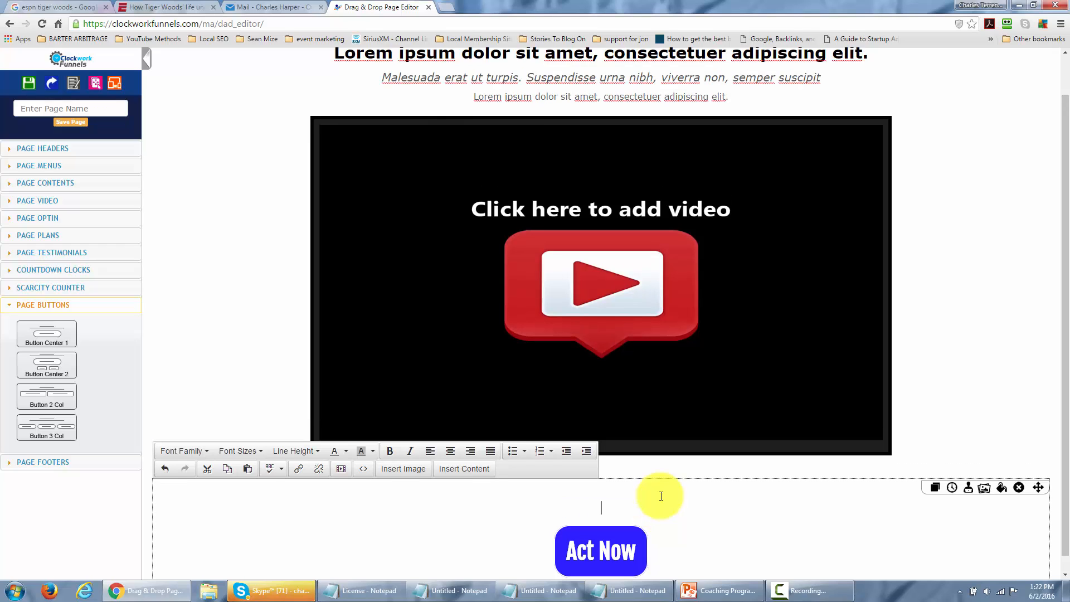
pyautogui.press('BackSpace')
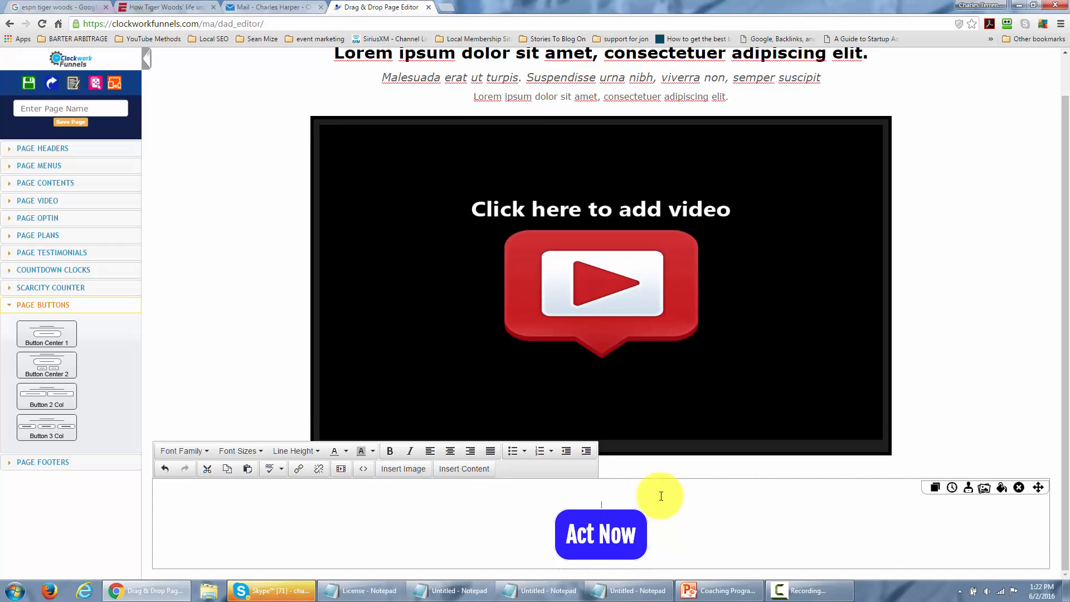
pyautogui.press('BackSpace')
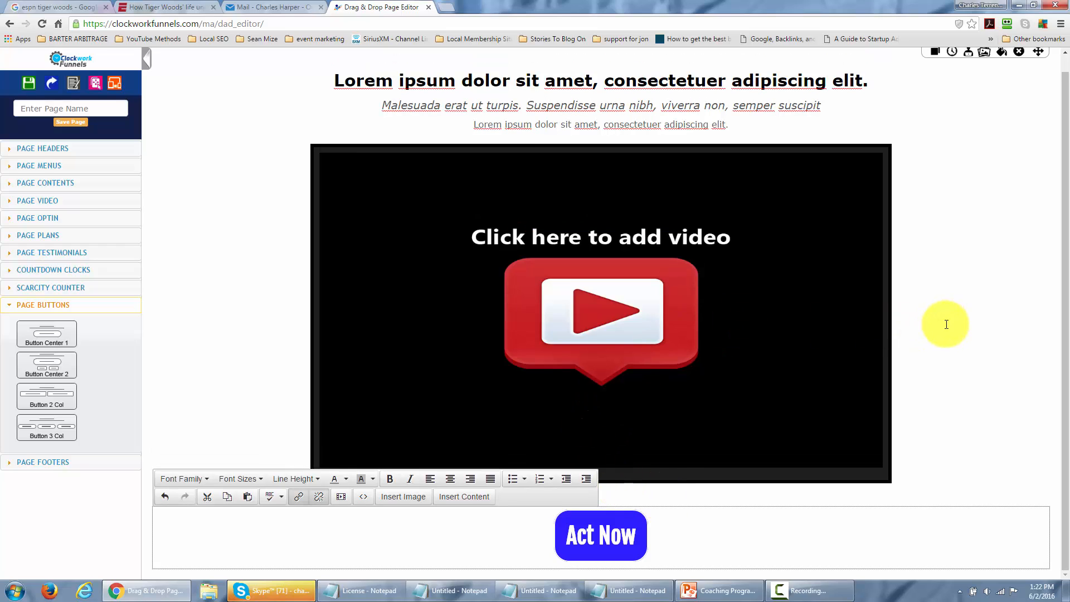
pyautogui.scroll(1, 943, 338)
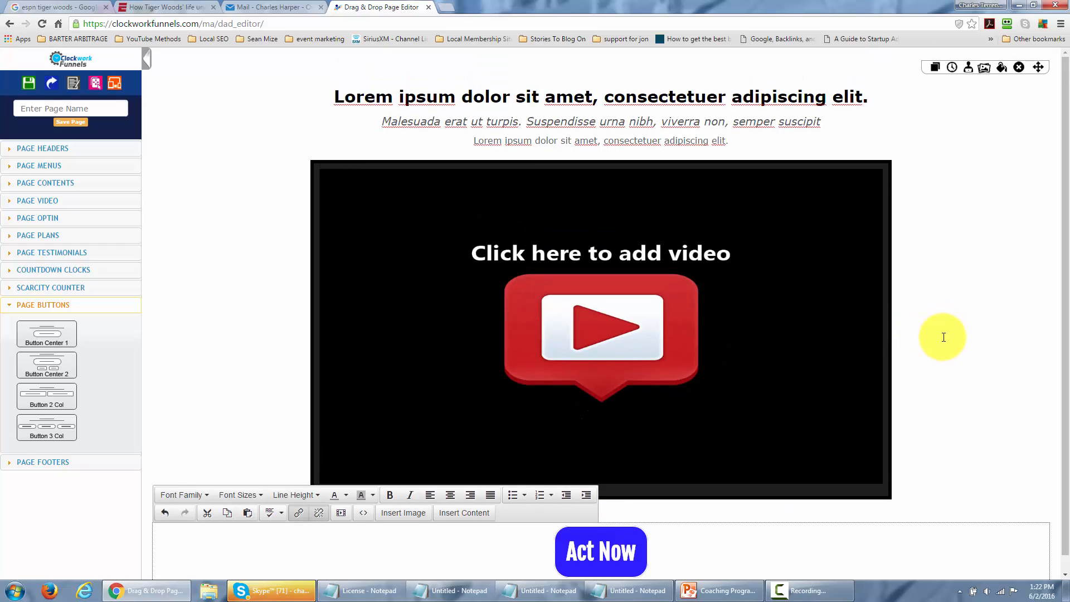
pyautogui.scroll(-1, 943, 337)
pyautogui.scroll(1, 943, 338)
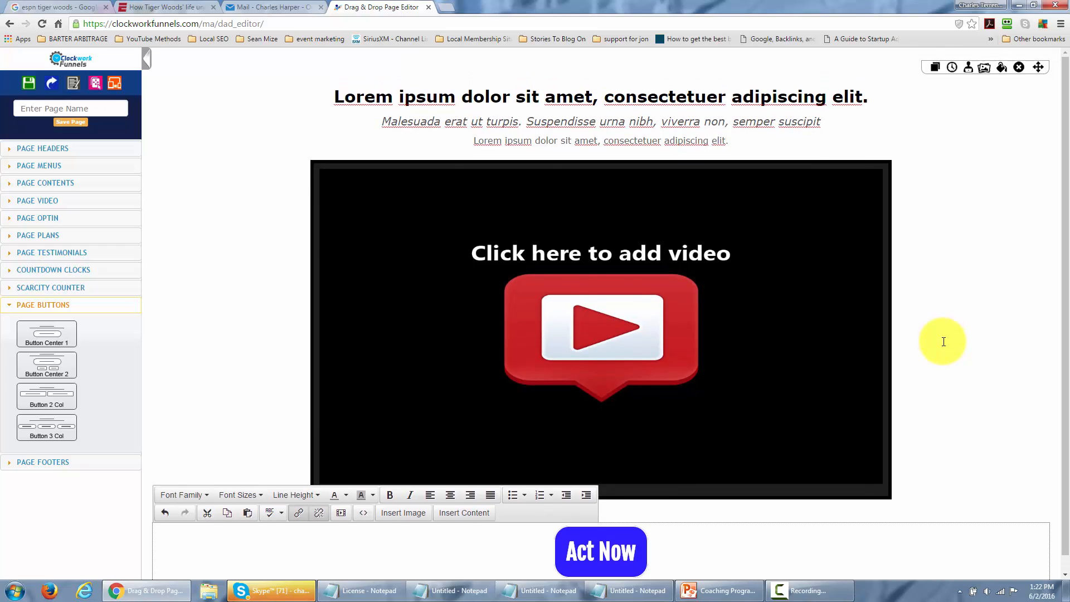